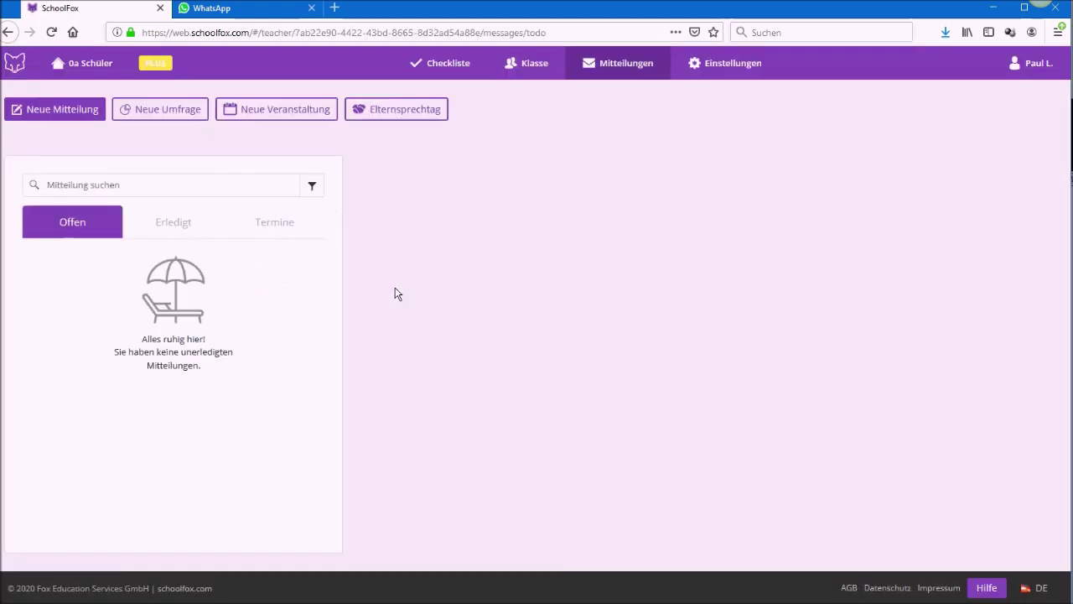
# Start a new message with the subject "Mathematik Woche 2 E-Kurs" and a text announcing the named teacher's worksheet "für den Mathe E-Kurs !!!".
pyautogui.click(76, 115)
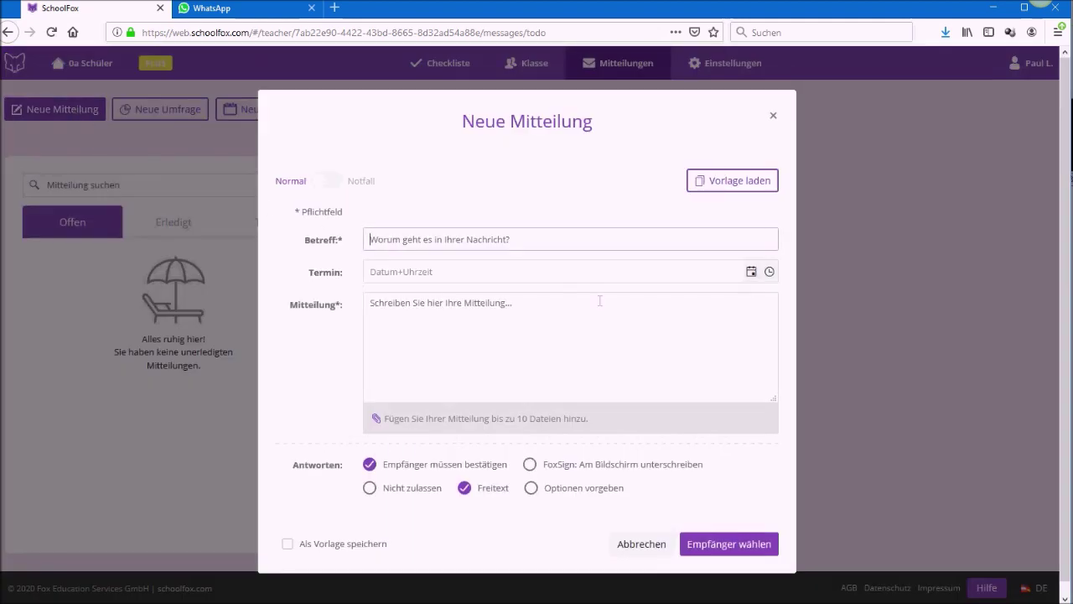
pyautogui.write('Mathe')
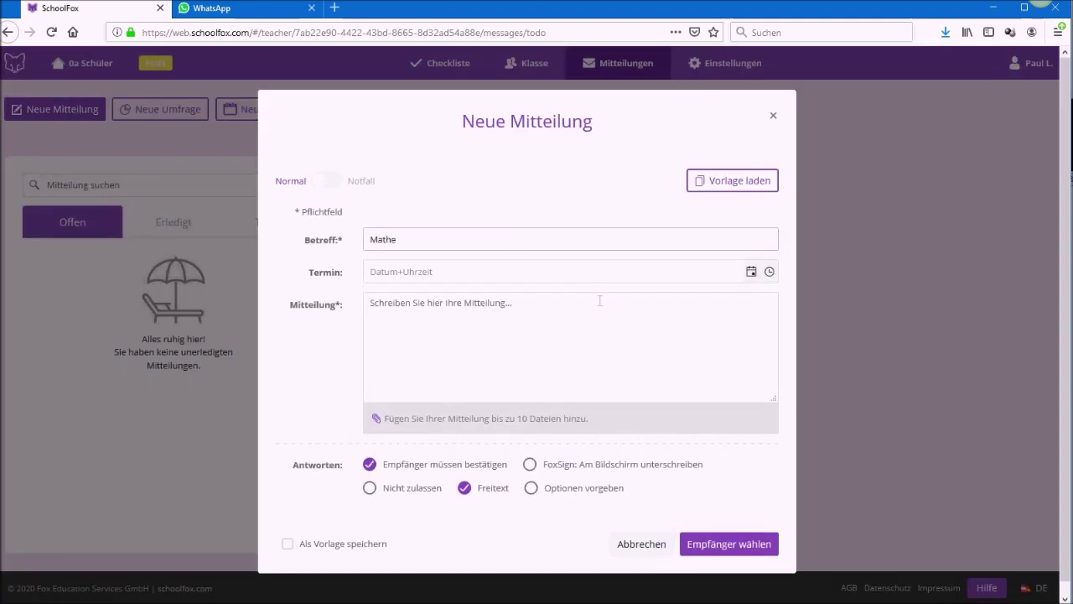
pyautogui.write('matik Woche 2 E-Kurs')
pyautogui.press('Tab')
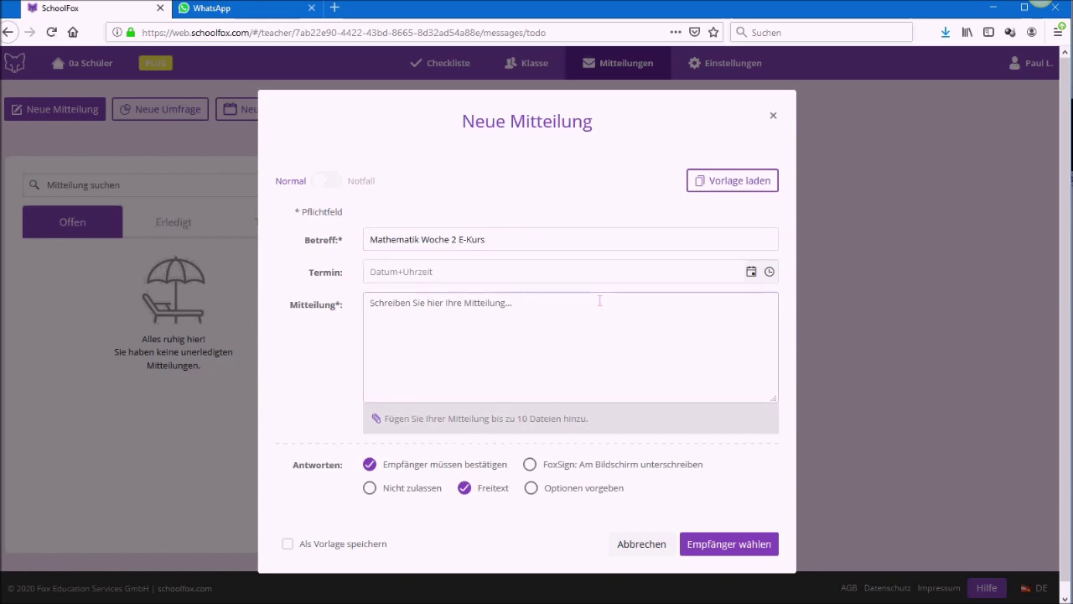
pyautogui.write('Das Arbe')
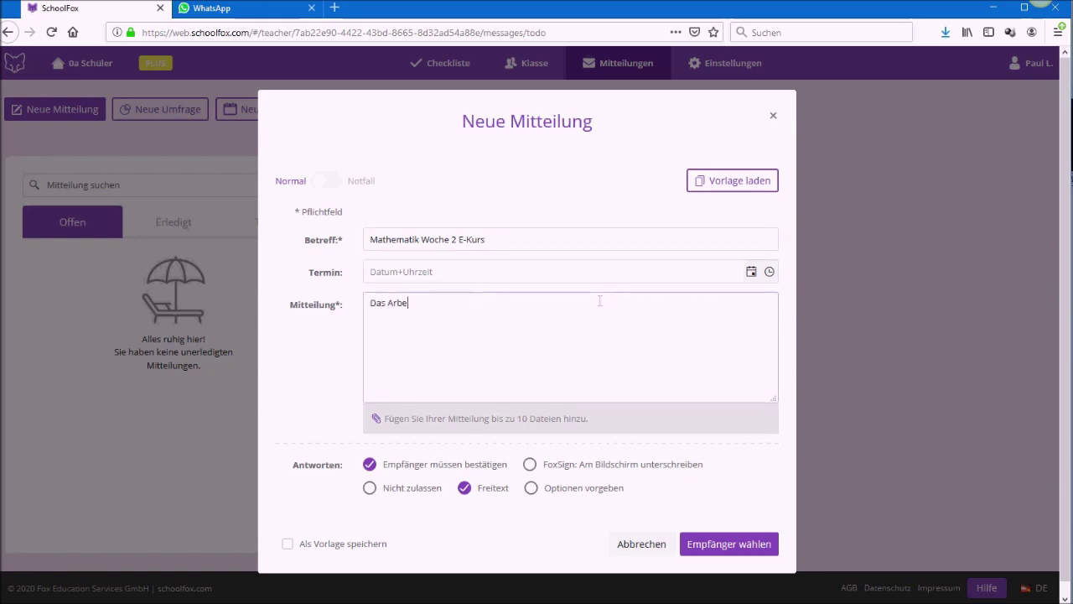
pyautogui.write('itsblatt von Herrn Birkenfeld')
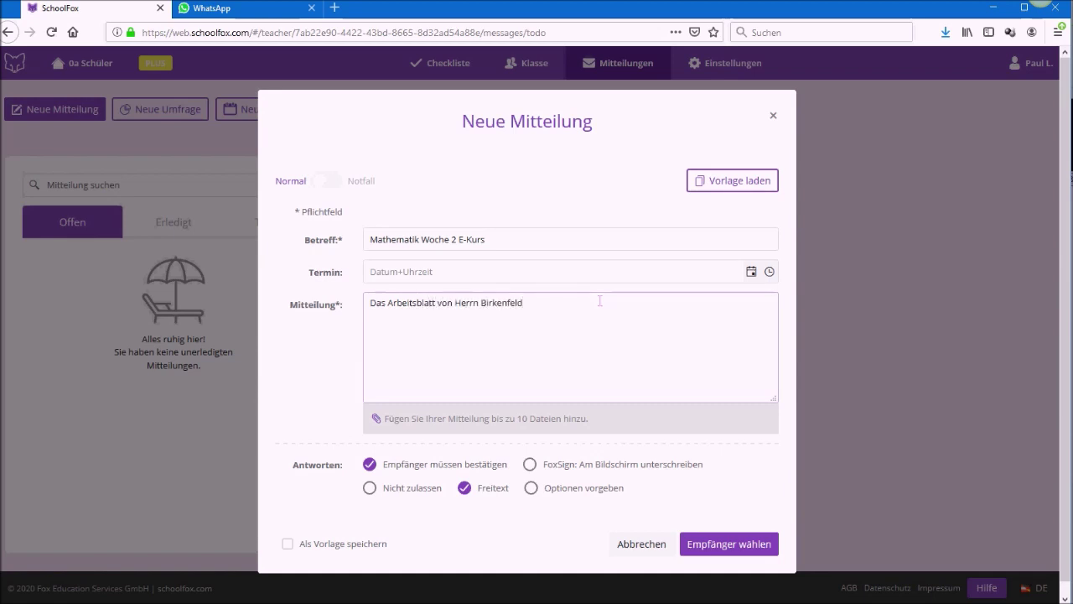
pyautogui.write(' für den Mathe E-Ku')
# Attach the PDF "Division von Bruechen _ Einfuehrung.pdf" from the Mathe4dummies folder in Dokumente to the message.
pyautogui.click(404, 417)
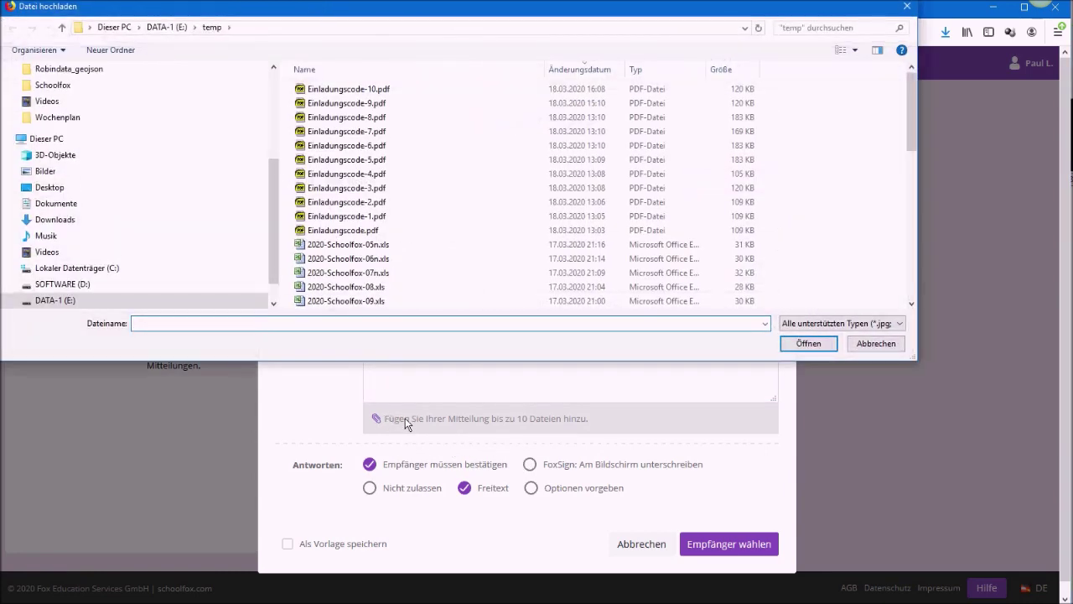
pyautogui.click(91, 131)
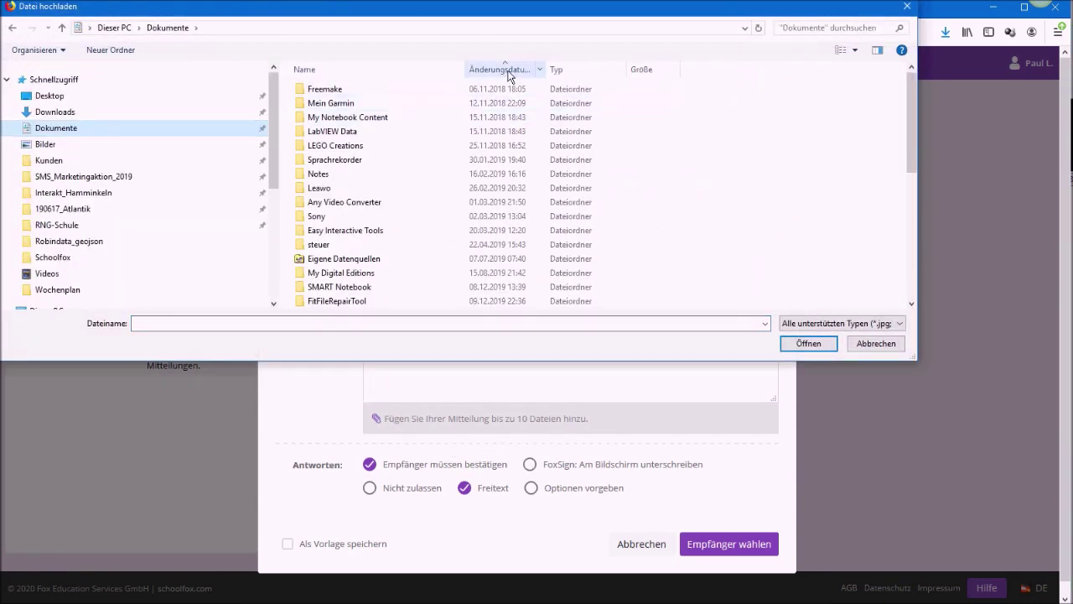
pyautogui.scroll(-2, 486, 186)
pyautogui.doubleClick(377, 260)
pyautogui.doubleClick(394, 94)
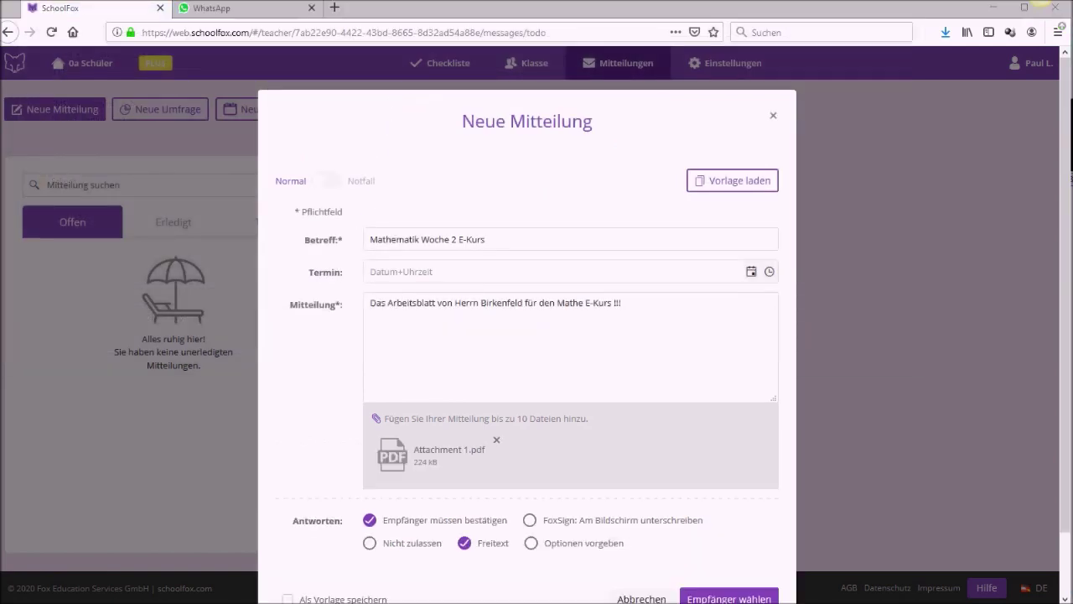
# Select all students as recipients, let colleagues read the message and replies, and send the message.
pyautogui.click(729, 598)
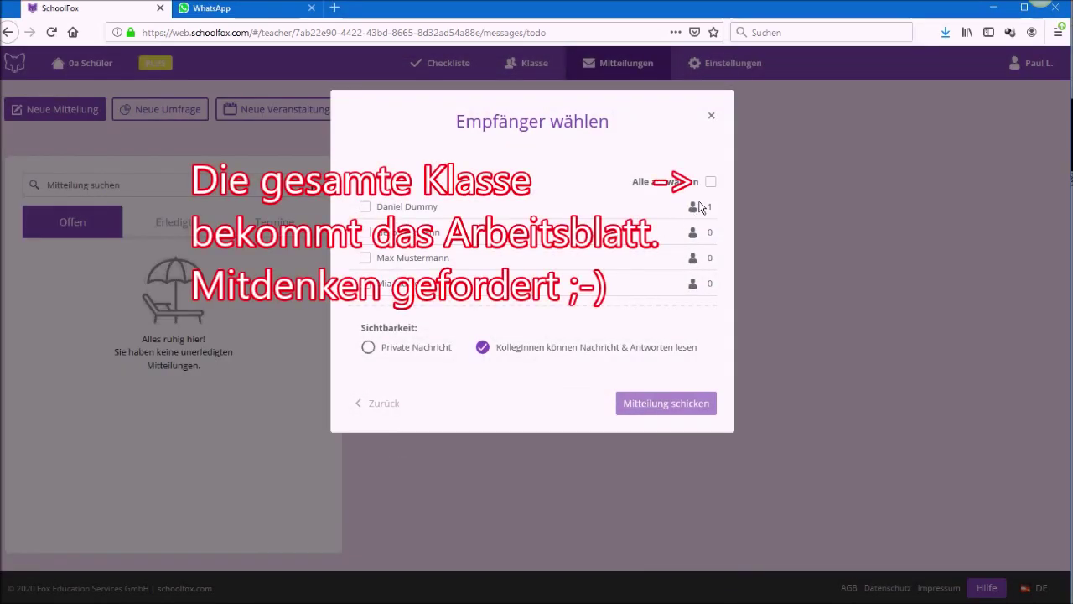
pyautogui.click(711, 185)
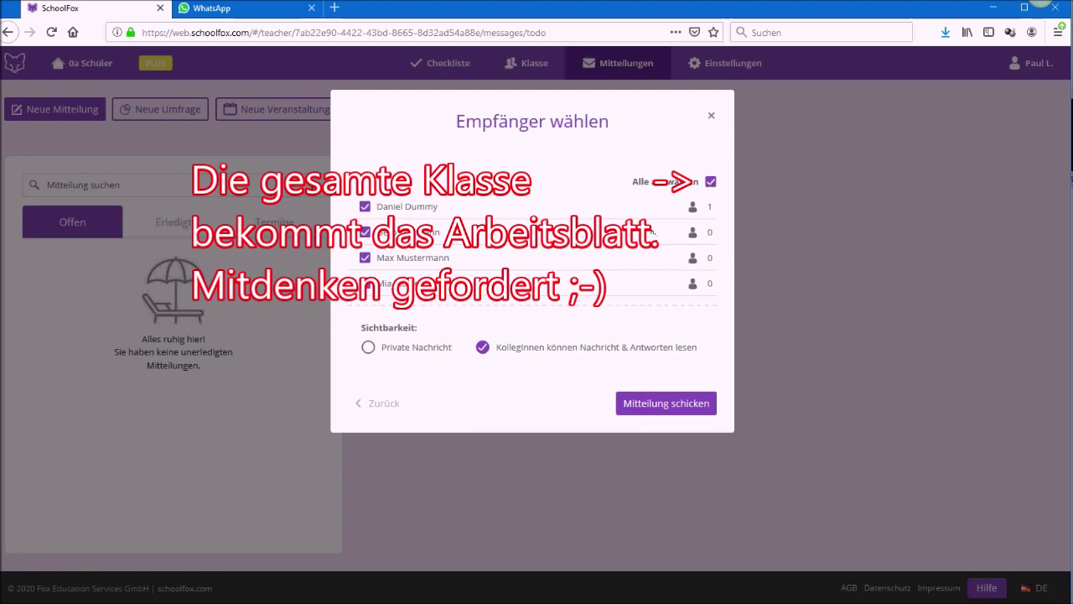
pyautogui.click(371, 352)
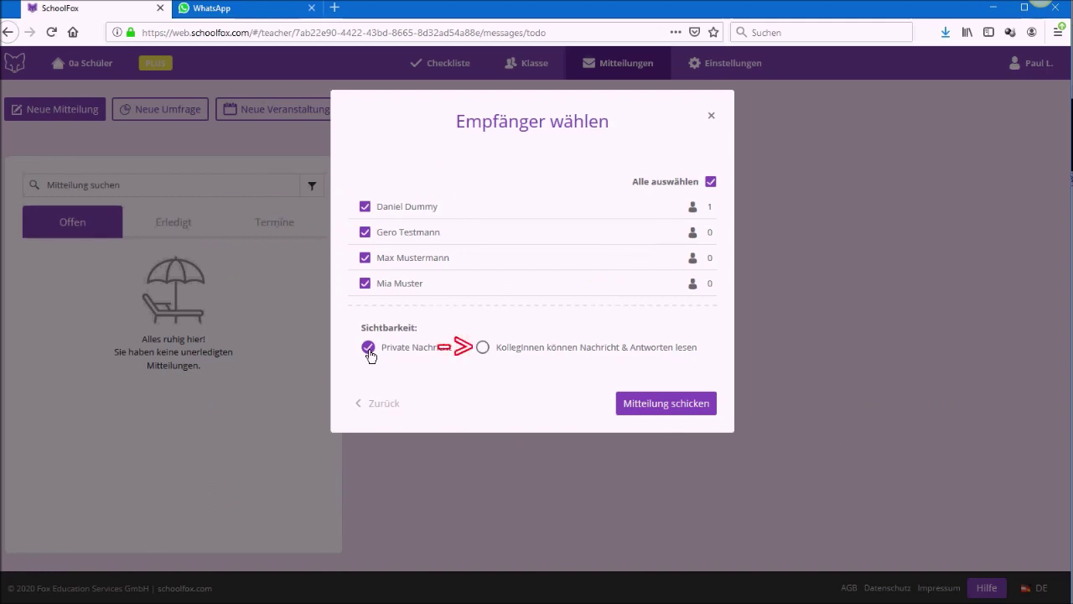
pyautogui.click(485, 348)
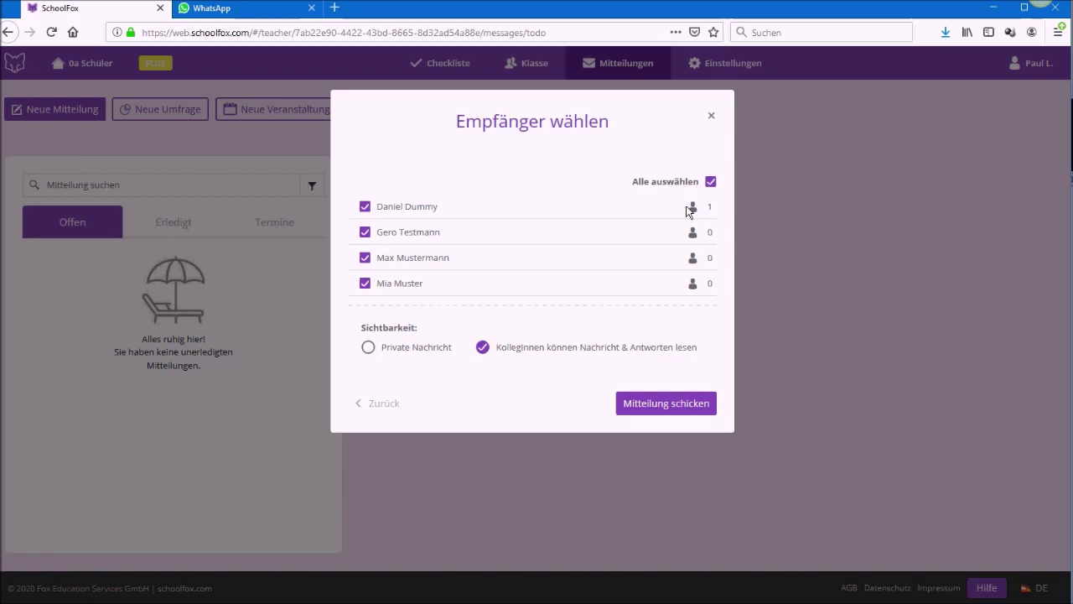
pyautogui.click(676, 407)
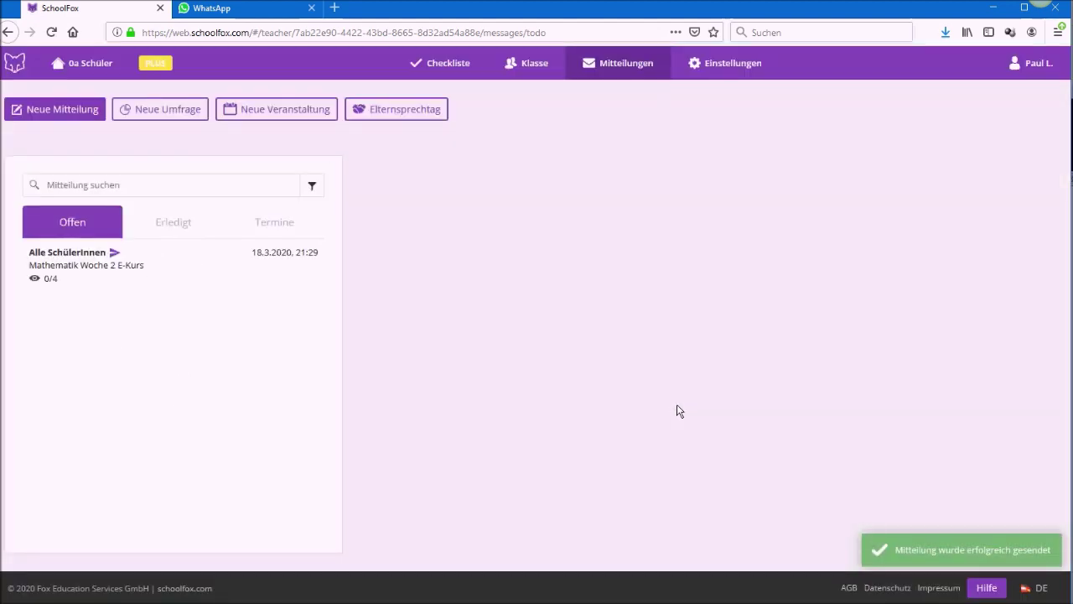
# Open the sent message "Mathematik Woche 2 E-Kurs" and check which students have and have not confirmed it.
pyautogui.click(121, 270)
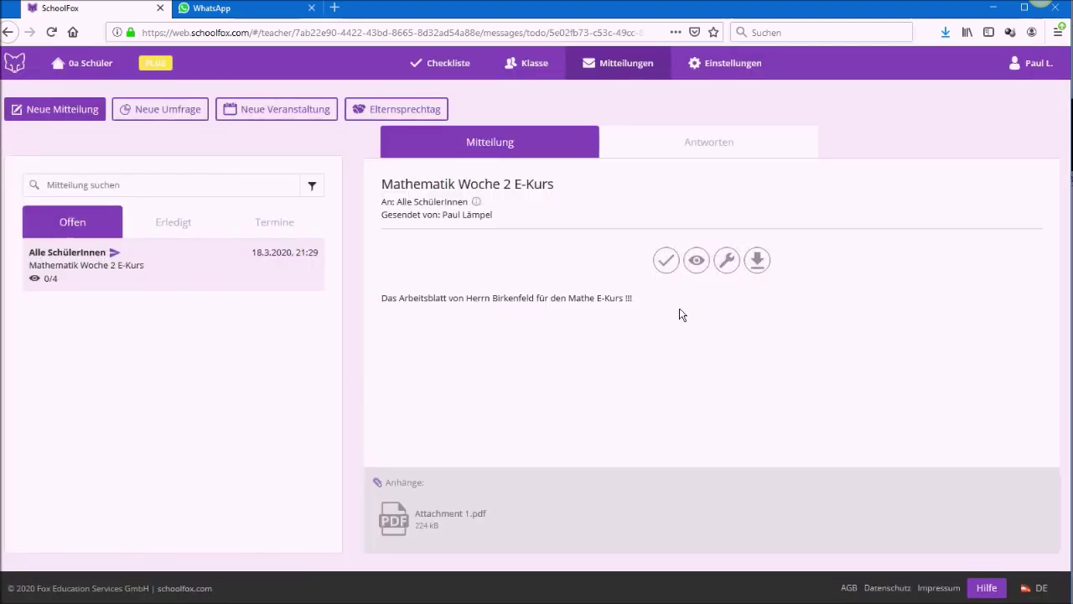
pyautogui.click(695, 263)
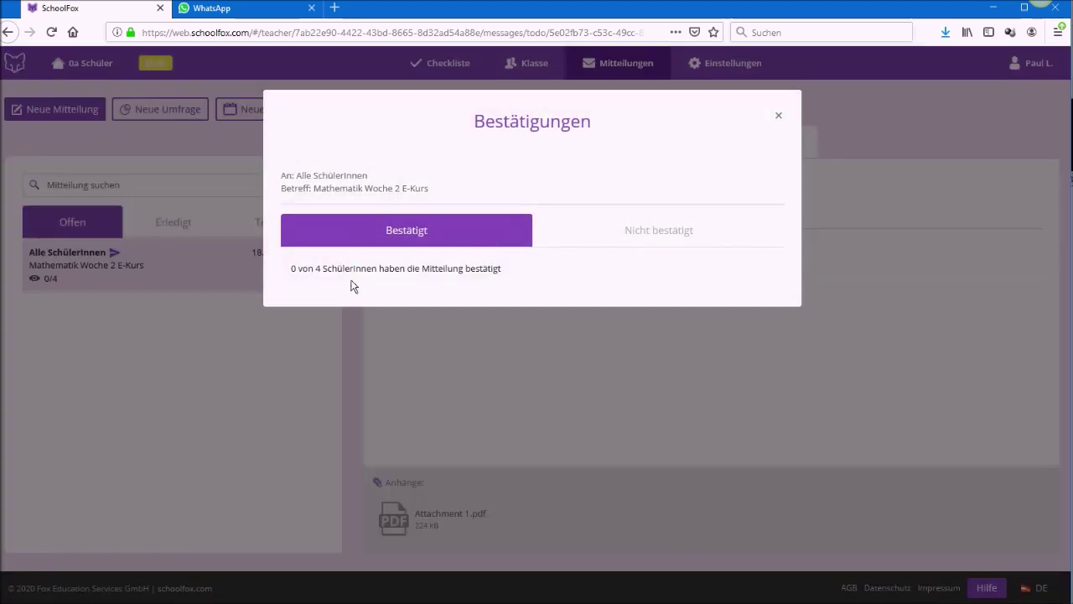
pyautogui.click(621, 239)
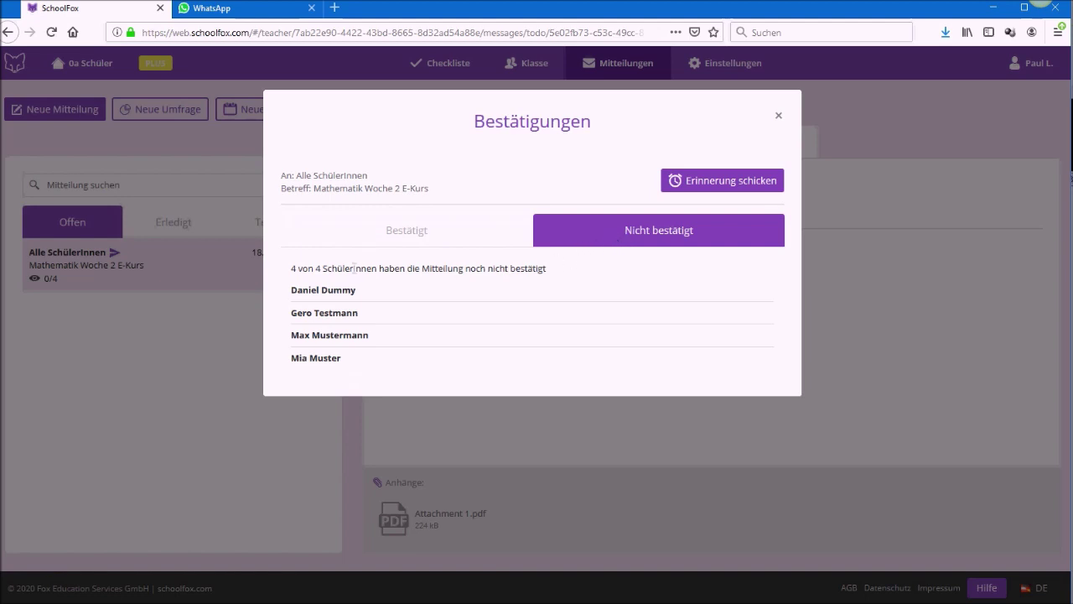
pyautogui.moveTo(292, 268); pyautogui.dragTo(569, 285)
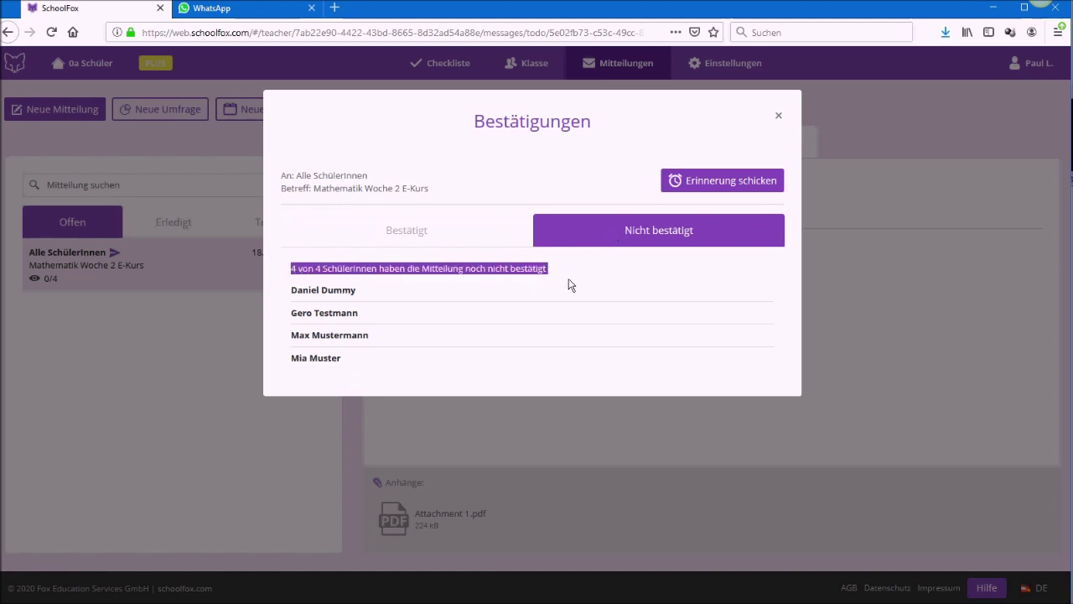
pyautogui.click(572, 283)
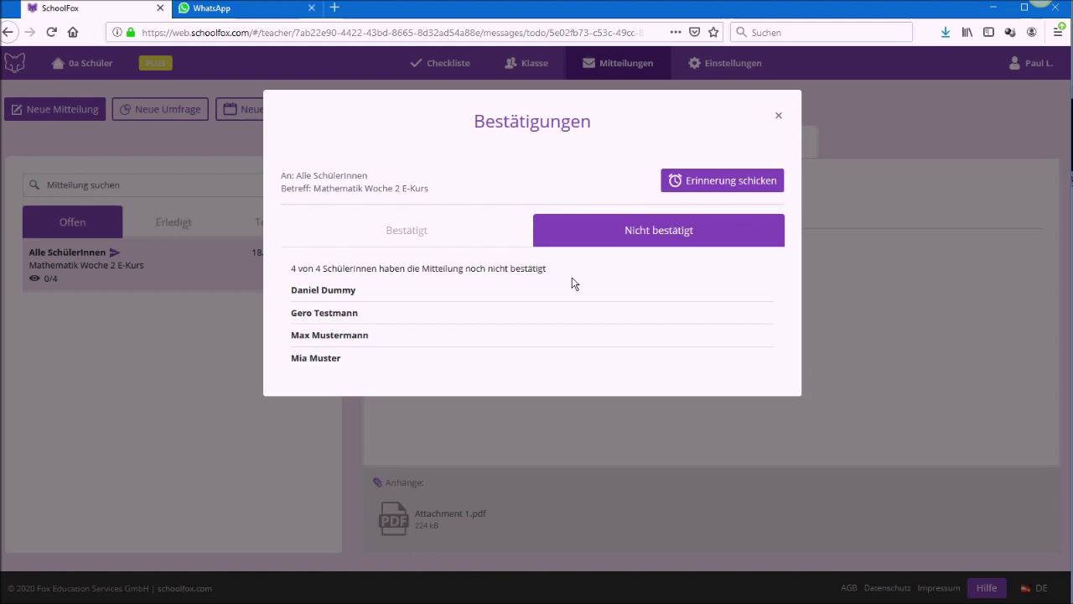
pyautogui.click(778, 117)
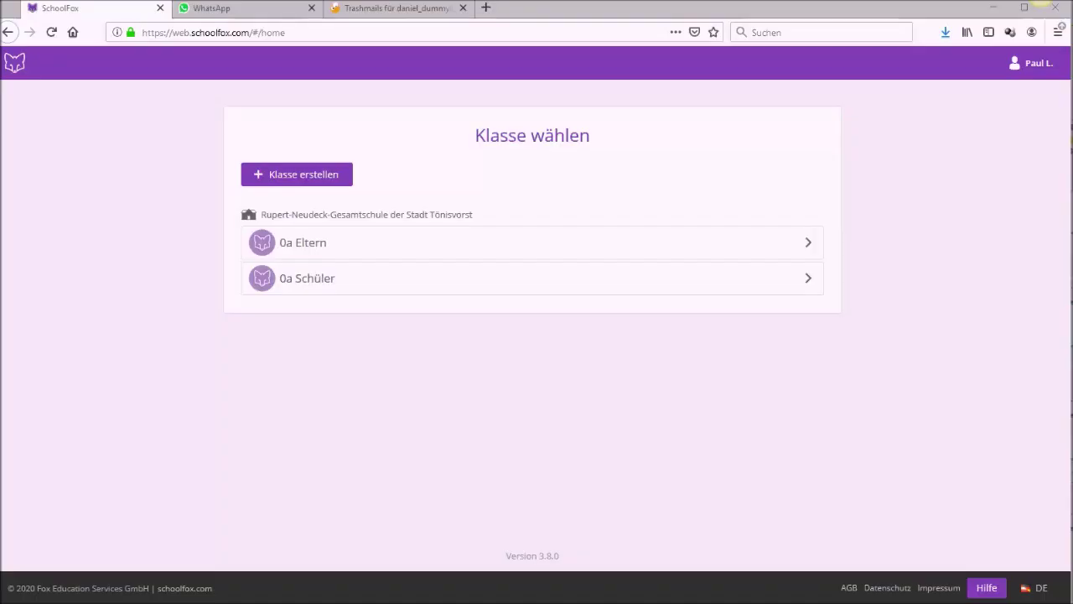
# In class 0a Schüler, compose a new message with a subject announcing the named teacher's "Mathearbeitsblätter" and the text "Bitte diese Woche bearbeiten!".
pyautogui.click(367, 288)
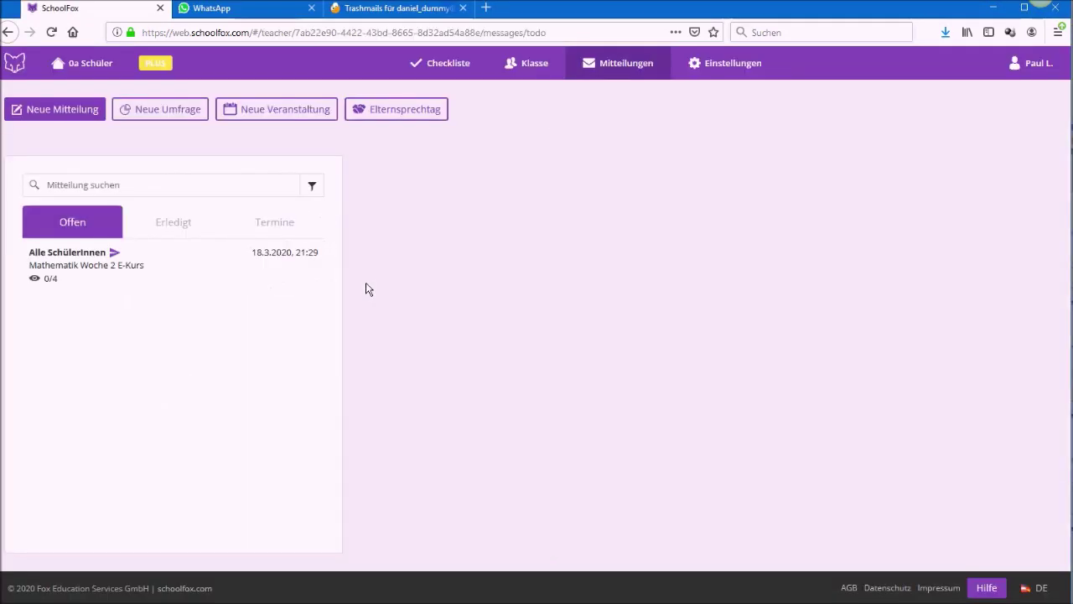
pyautogui.click(56, 113)
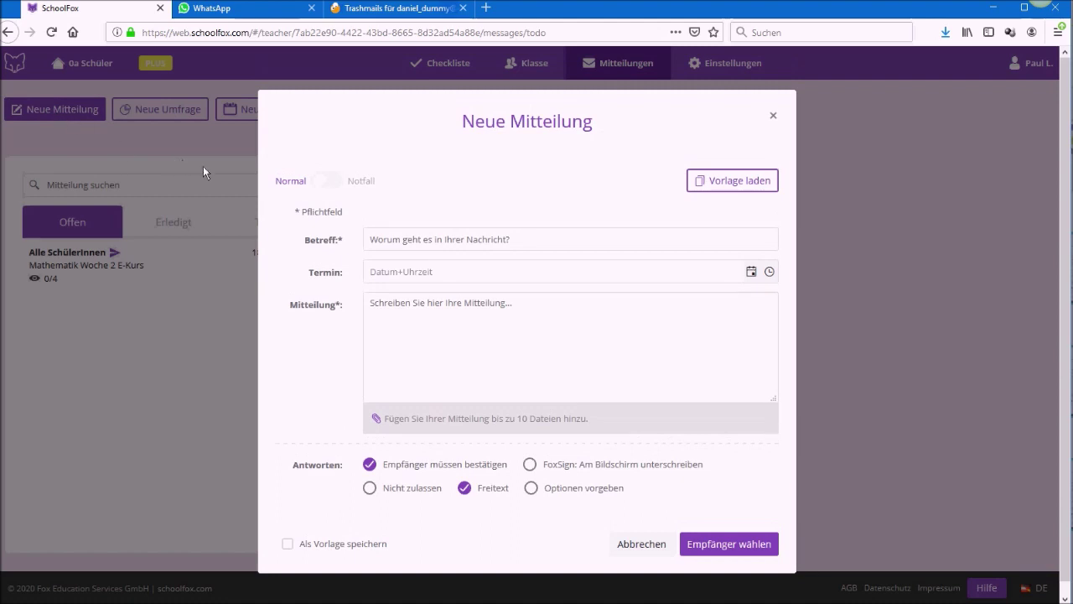
pyautogui.click(416, 243)
pyautogui.write('Mathear')
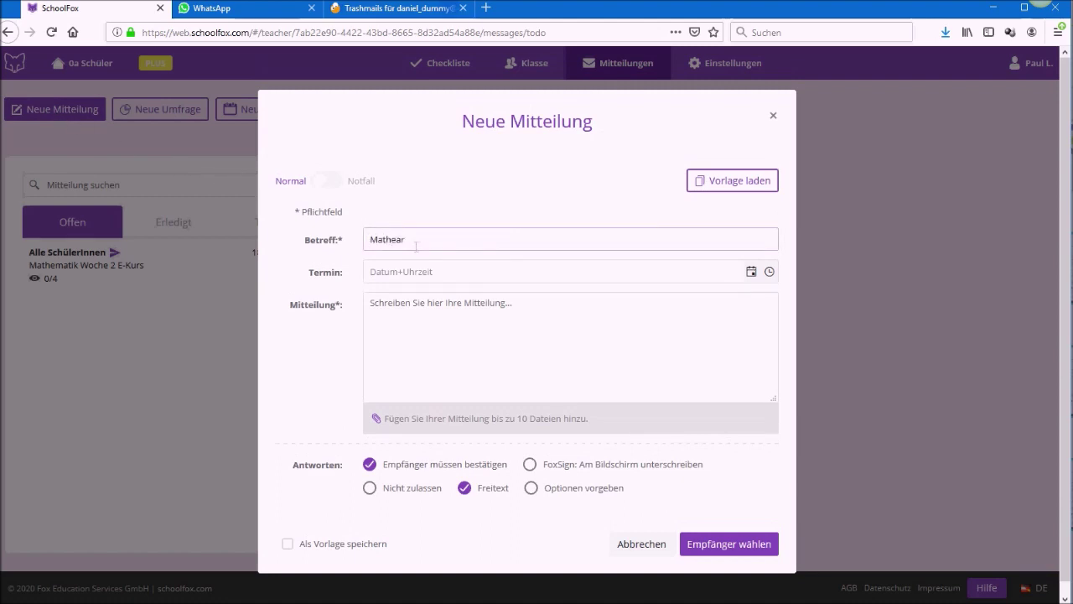
pyautogui.write('beitsblätter von Hr.Birkenfeld')
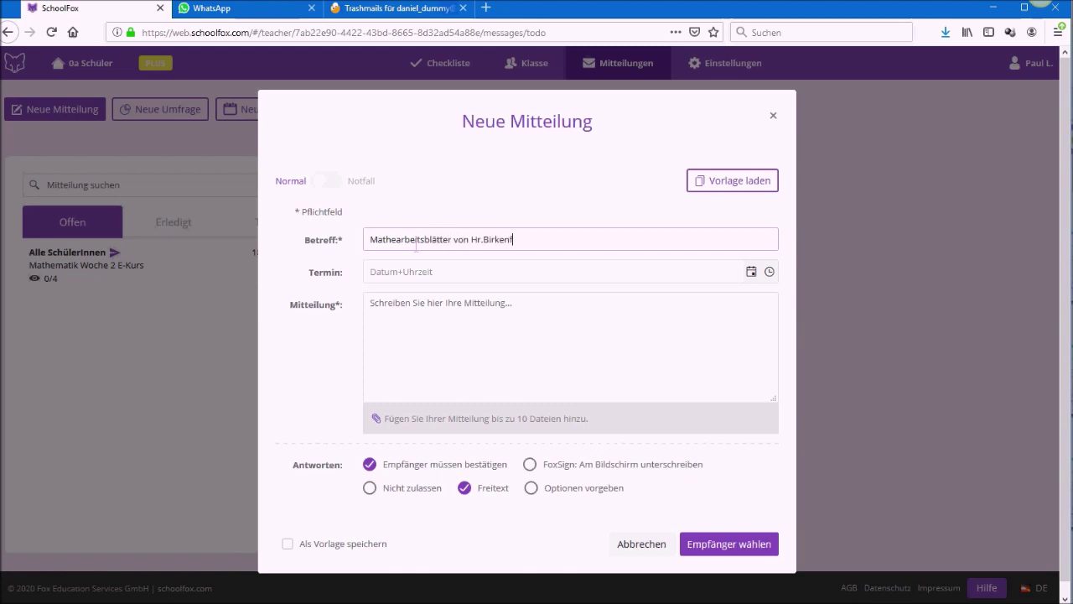
pyautogui.click(490, 304)
pyautogui.write('Bitte diese Woche bearbeiten')
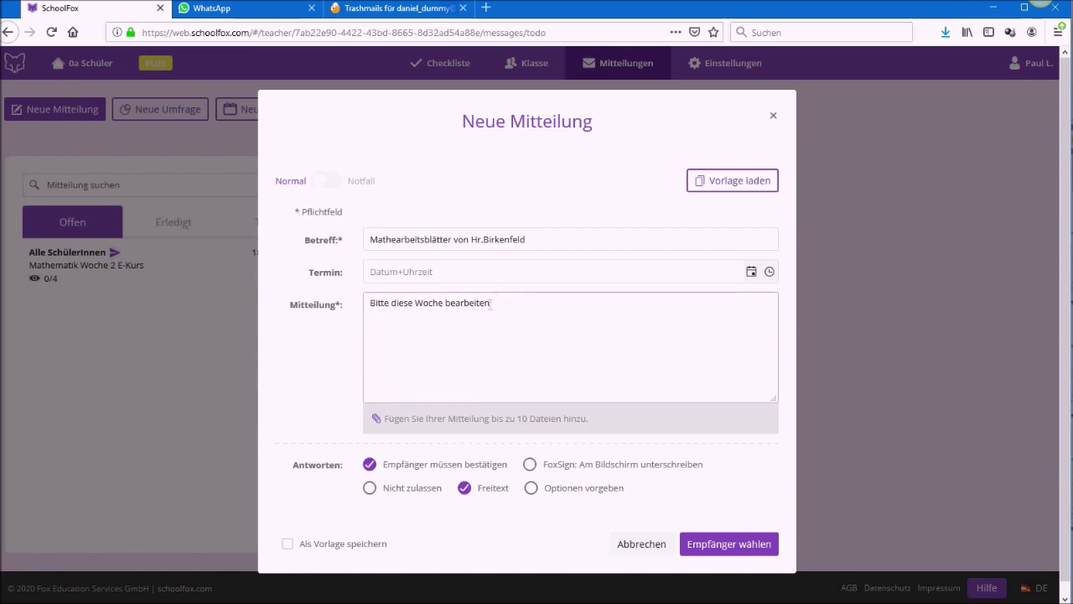
pyautogui.write('!')
# Attach "Division von Bruechen _ Einfuehrung.pdf" from the Mathe4dummies folder to the new "Mathearbeitsblätter" message.
pyautogui.click(501, 421)
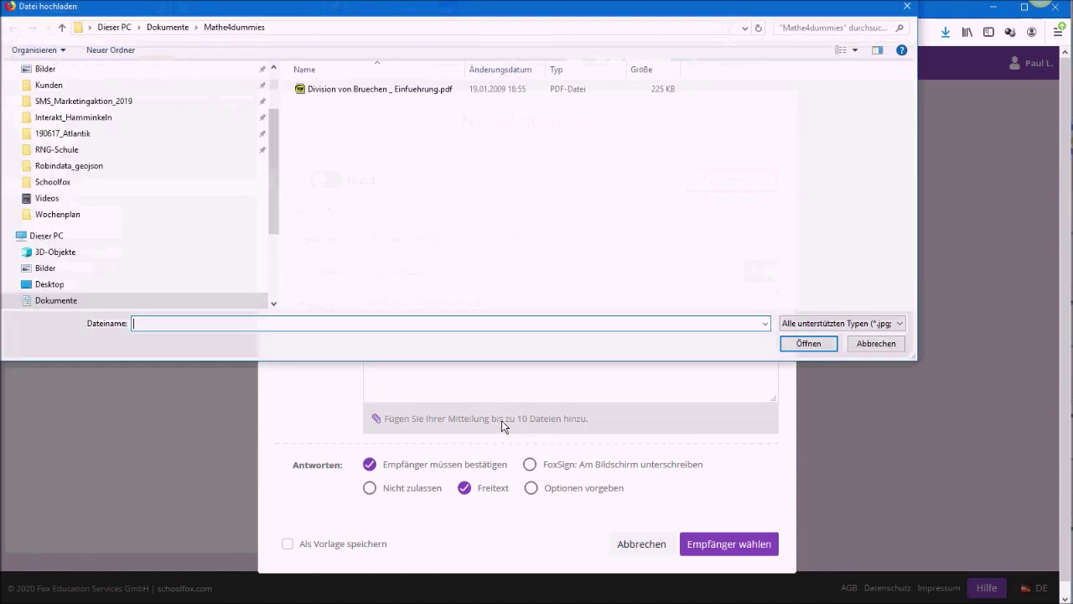
pyautogui.scroll(1, 265, 180)
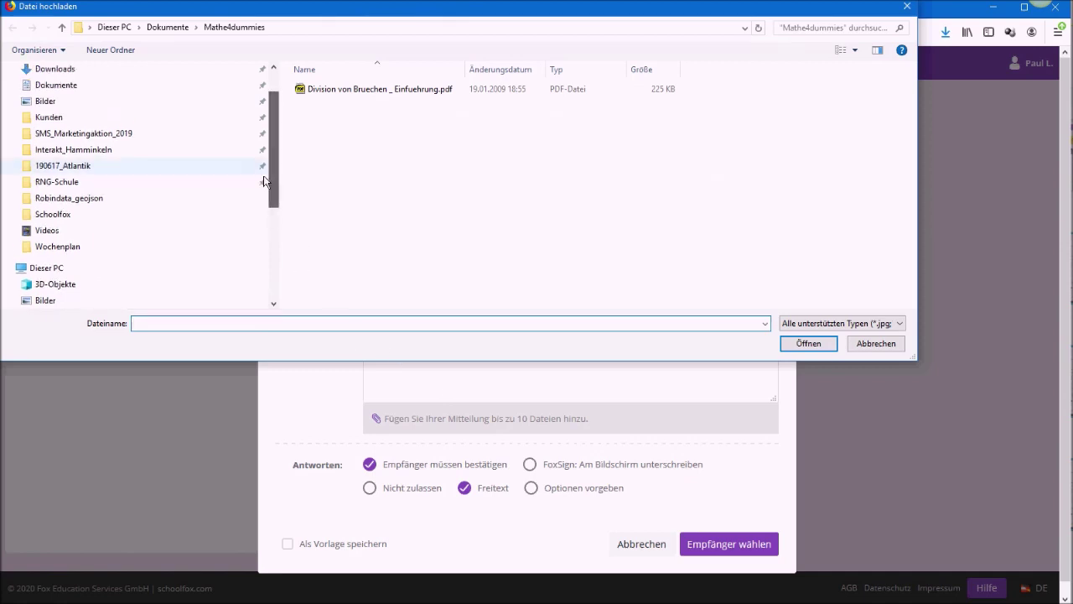
pyautogui.click(360, 91)
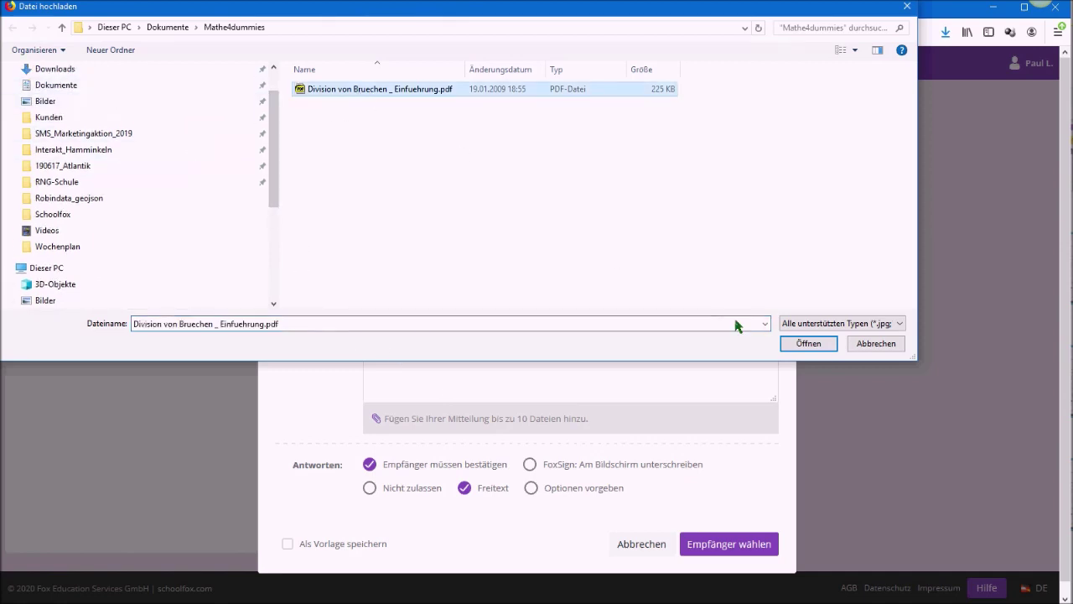
pyautogui.click(795, 343)
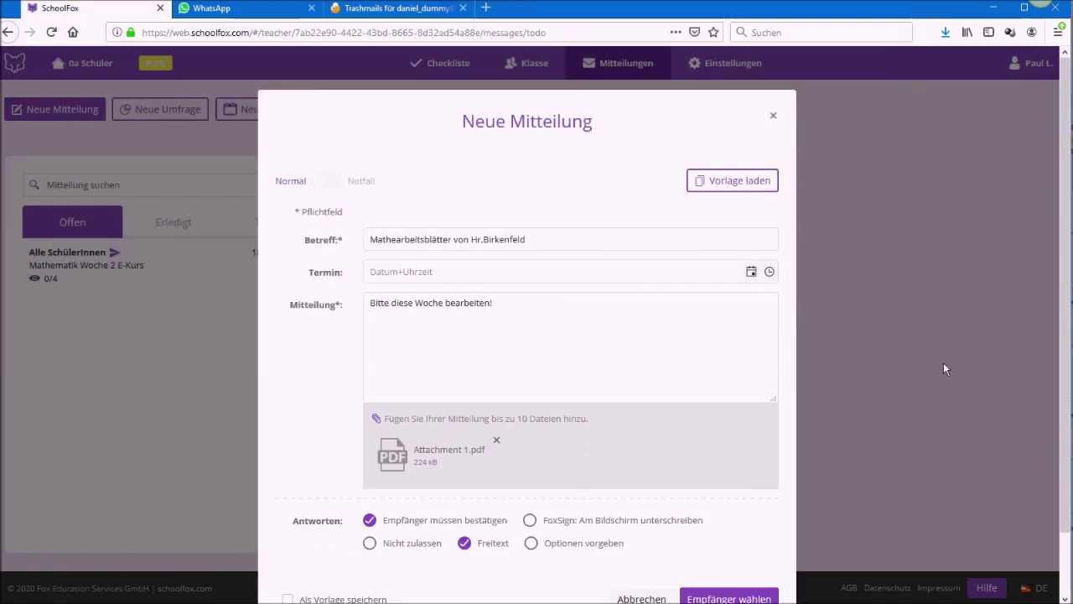
# Choose only the first and last listed students as recipients and send the "Mathearbeitsblätter" message.
pyautogui.scroll(-2, 1063, 419)
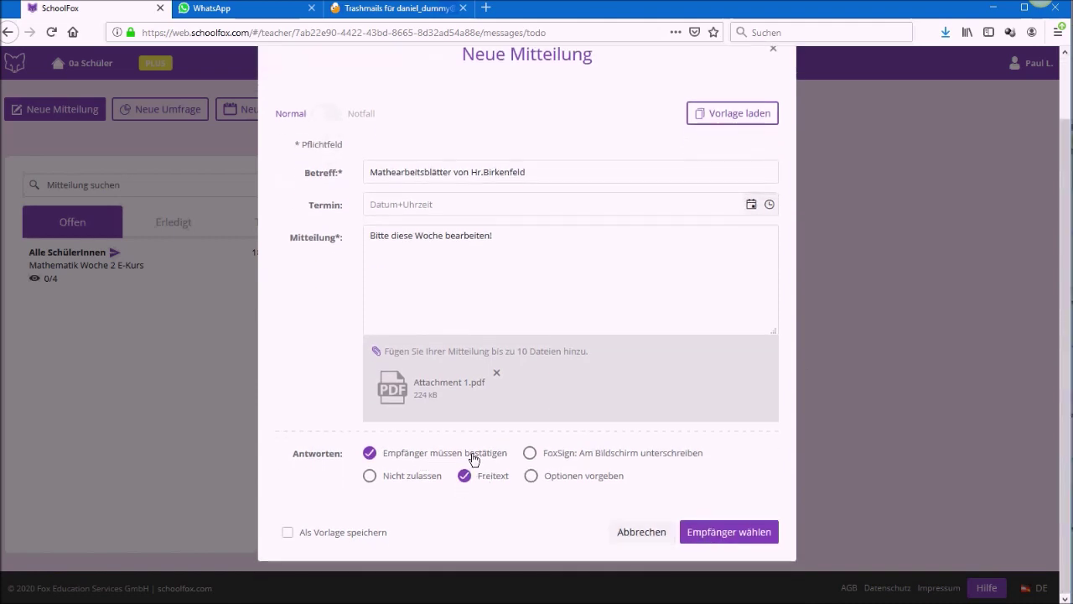
pyautogui.click(697, 532)
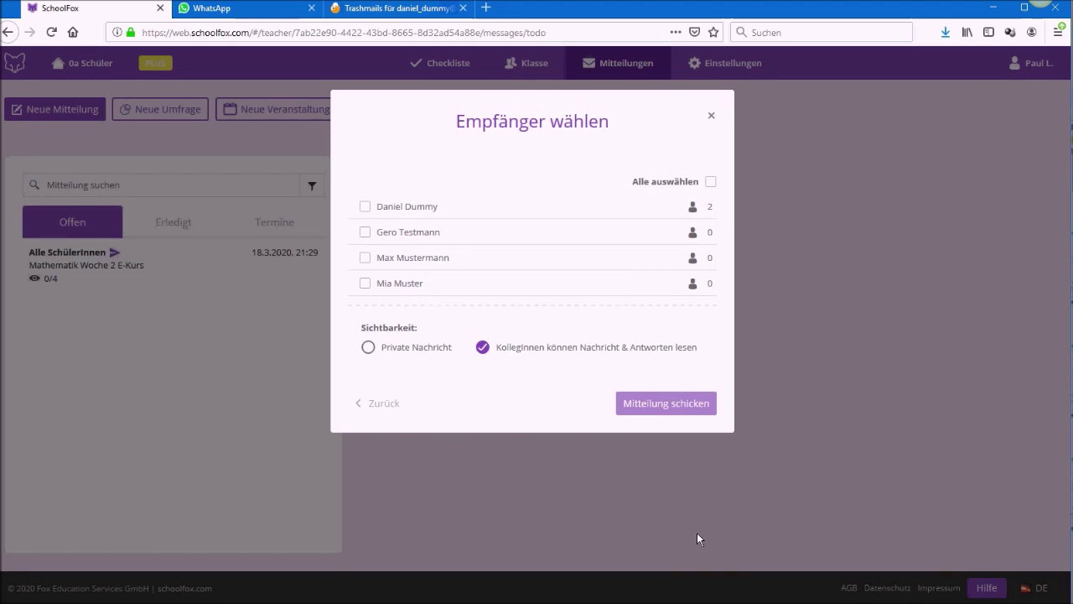
pyautogui.click(365, 207)
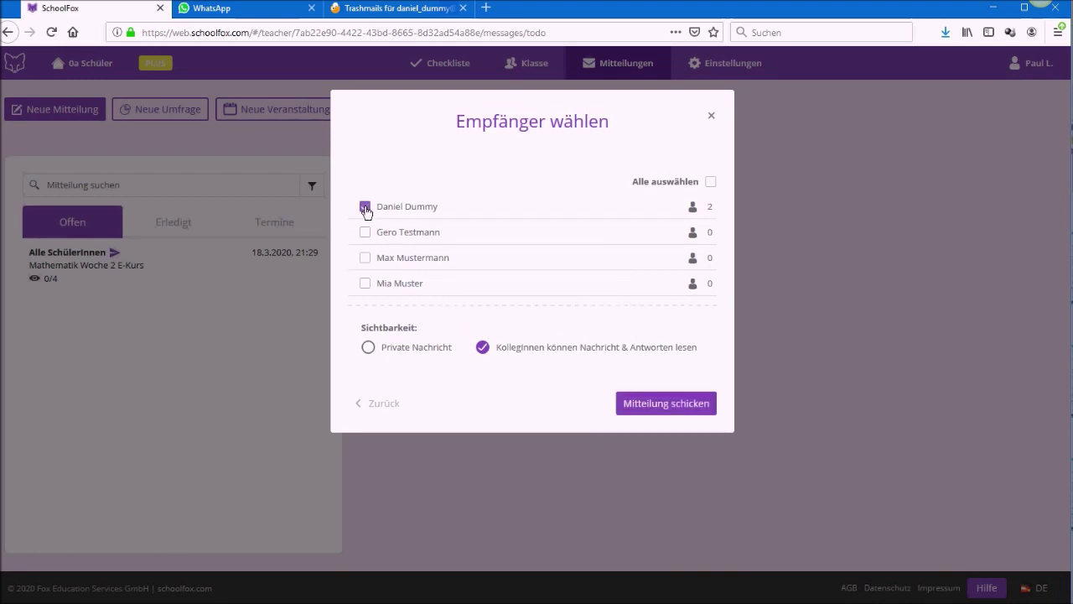
pyautogui.click(365, 285)
pyautogui.click(651, 404)
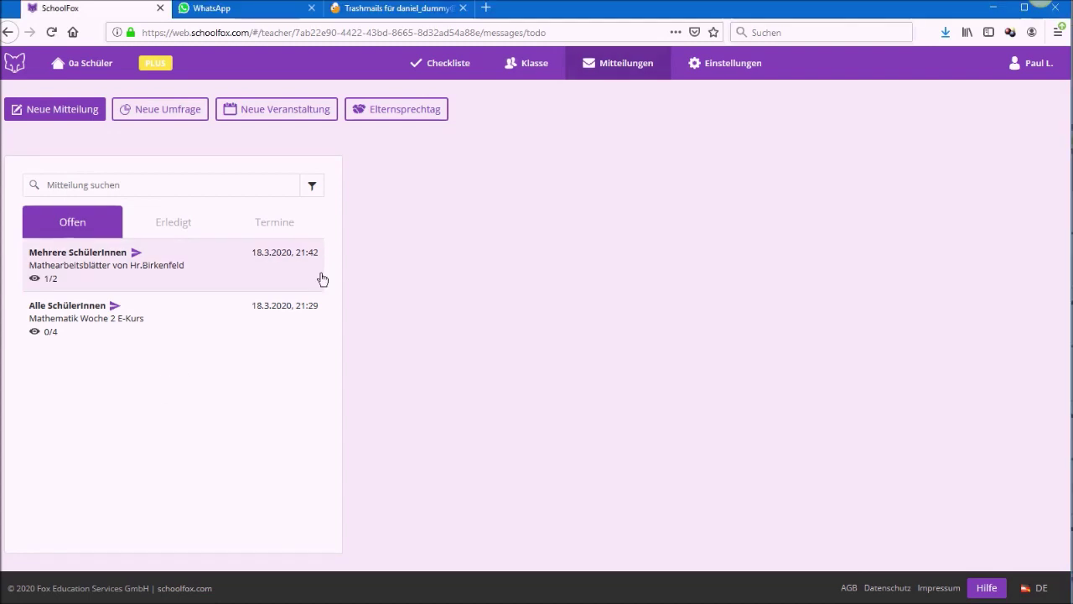
# Open the sent "Mathearbeitsblätter" message and check who confirmed it and when.
pyautogui.click(126, 283)
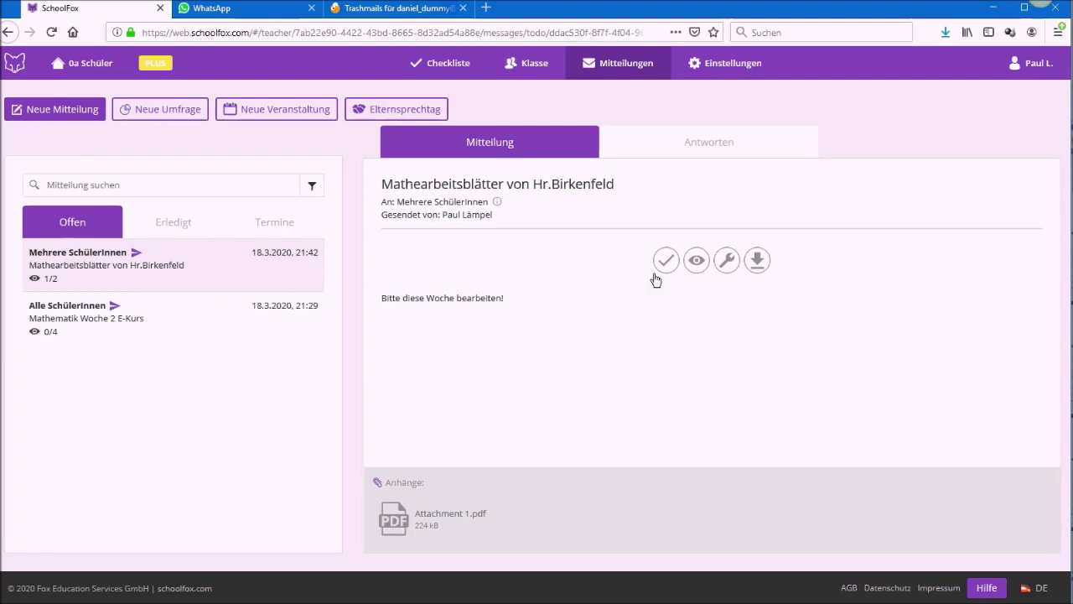
pyautogui.click(697, 266)
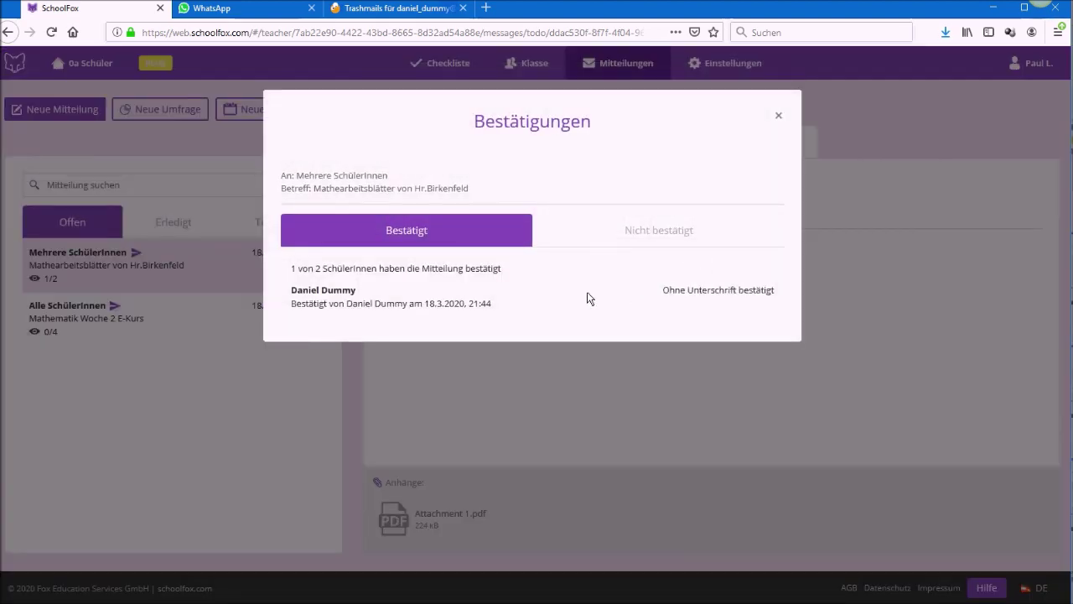
pyautogui.moveTo(289, 291); pyautogui.dragTo(529, 315)
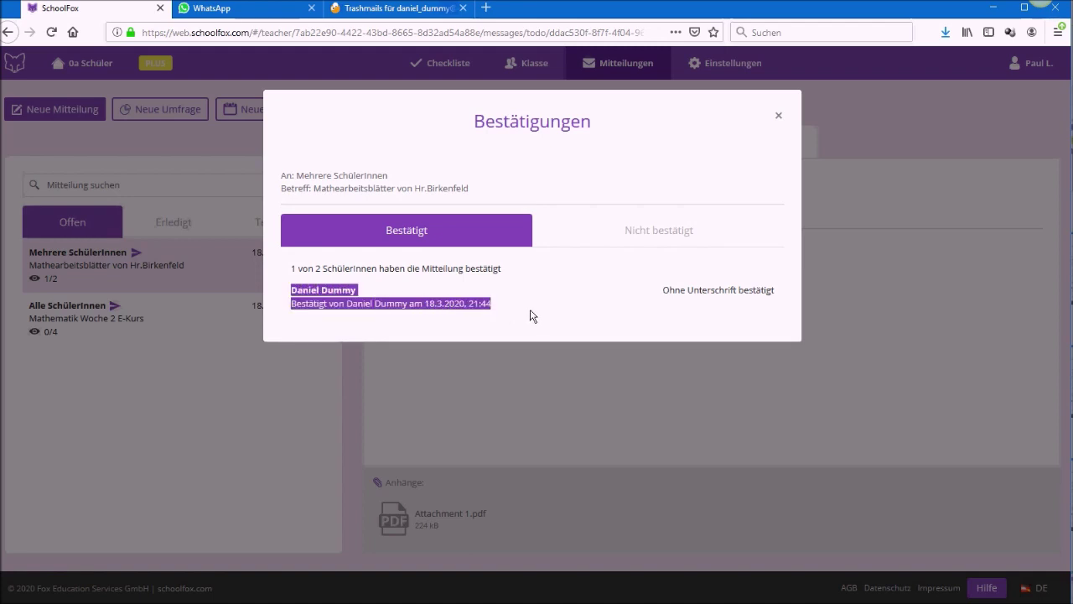
# Close the confirmations overview, reload the messages, and open and confirm the student's new message about the "Mathe Arbeitsblätter".
pyautogui.click(777, 118)
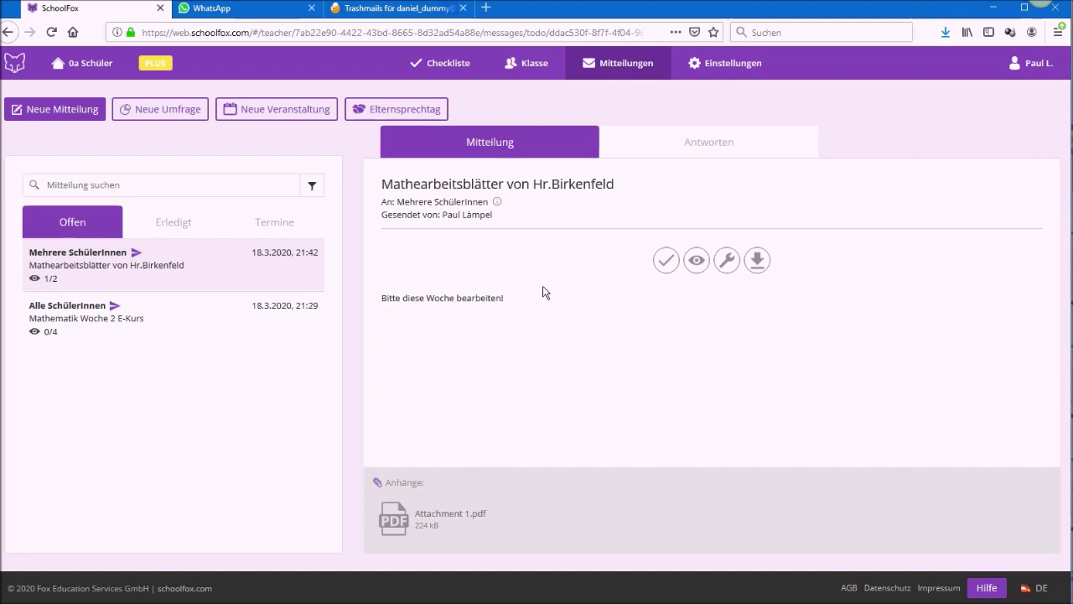
pyautogui.click(52, 32)
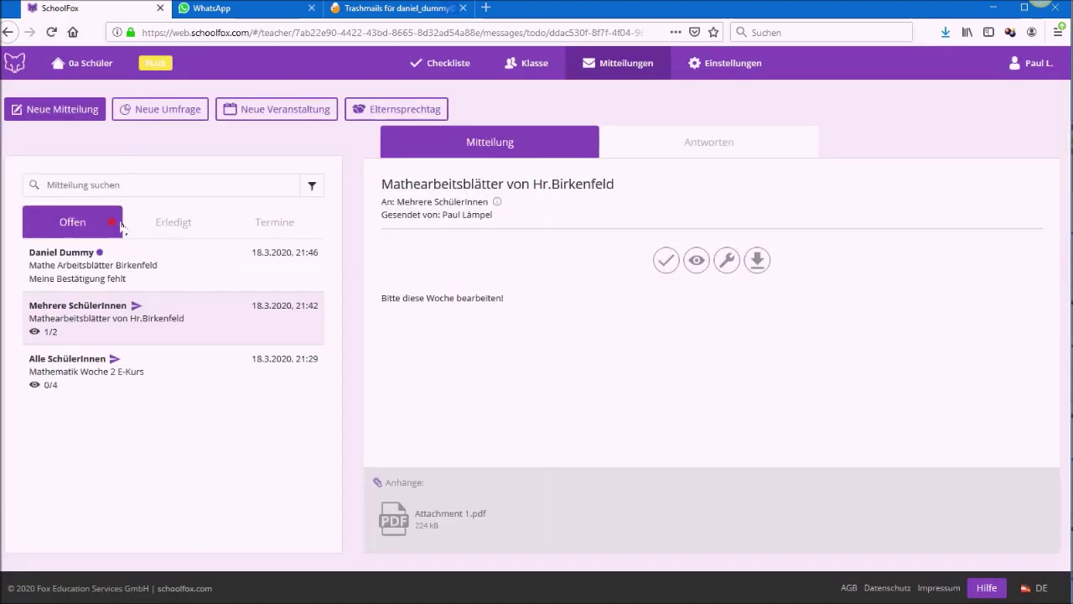
pyautogui.click(93, 267)
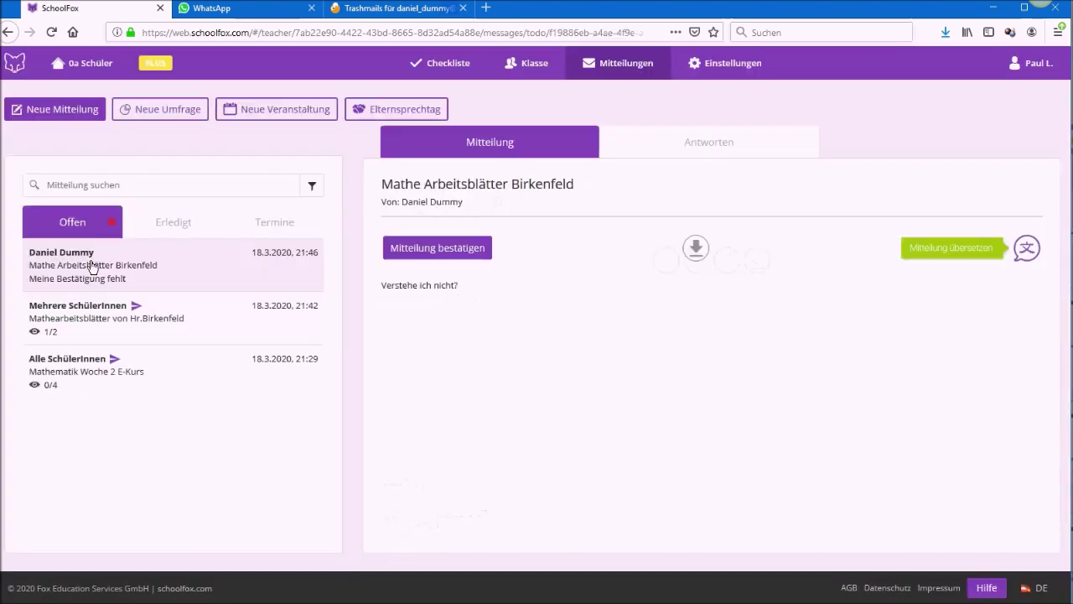
pyautogui.click(465, 262)
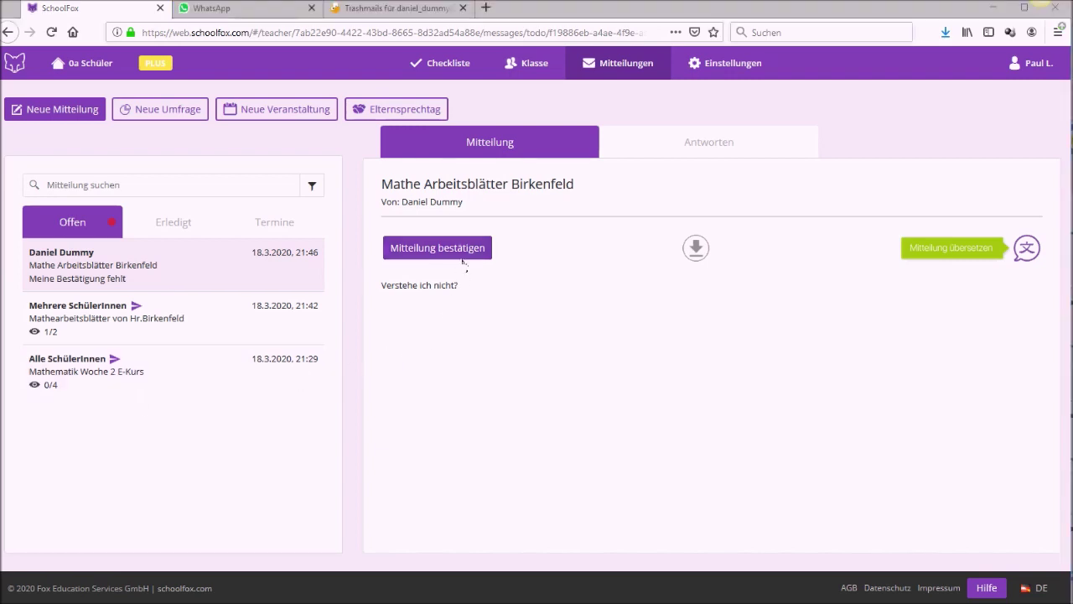
pyautogui.click(474, 252)
pyautogui.click(658, 238)
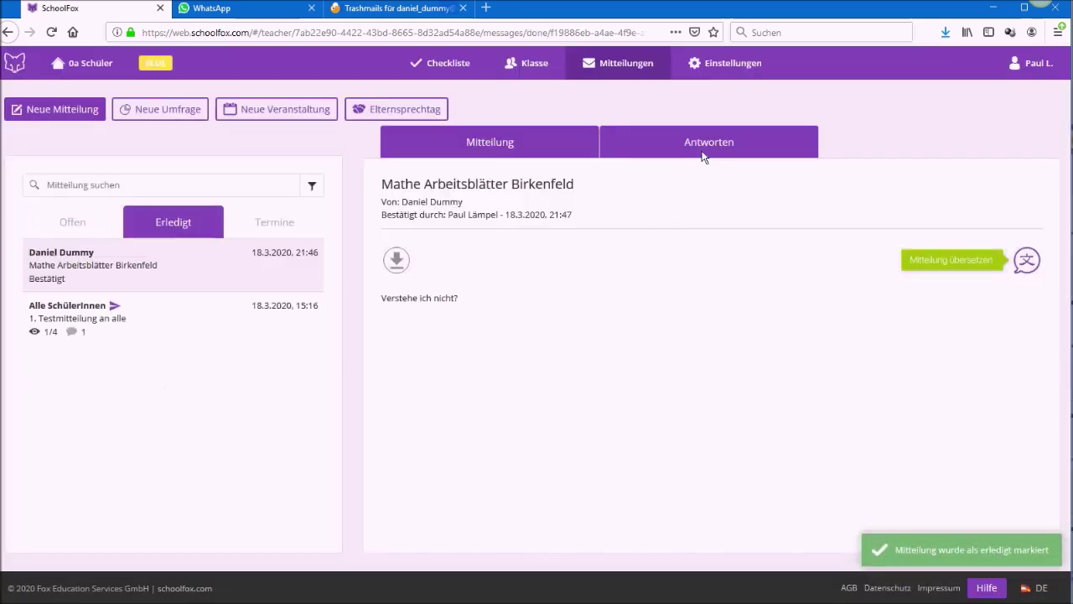
# Begin a reply to the student's message with "Ich werde", the math teacher's name and "bescheid sagen, schick".
pyautogui.click(704, 151)
pyautogui.click(480, 526)
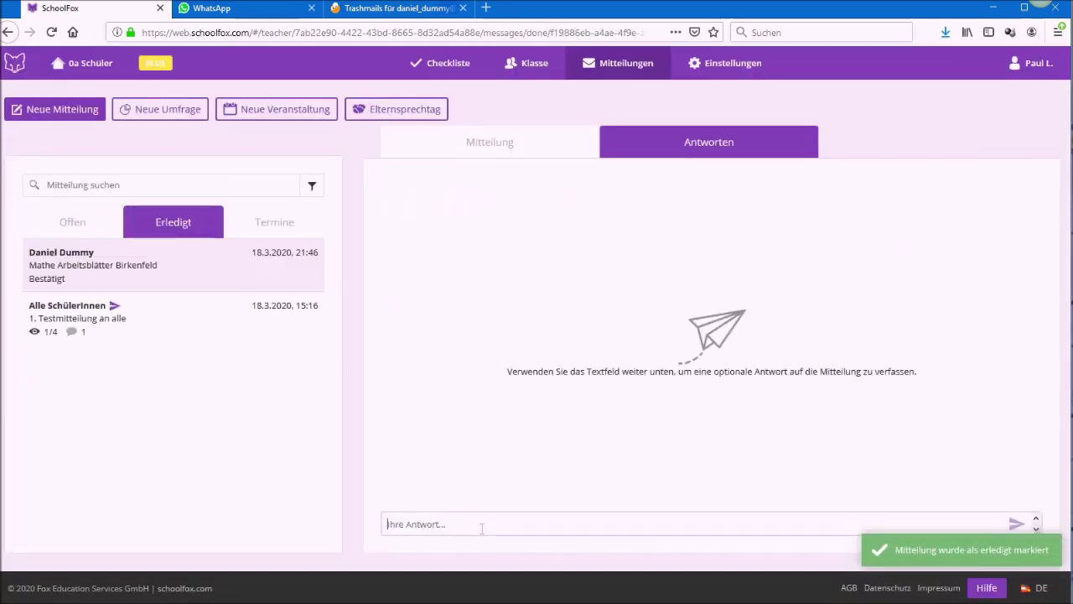
pyautogui.write('Ich wer')
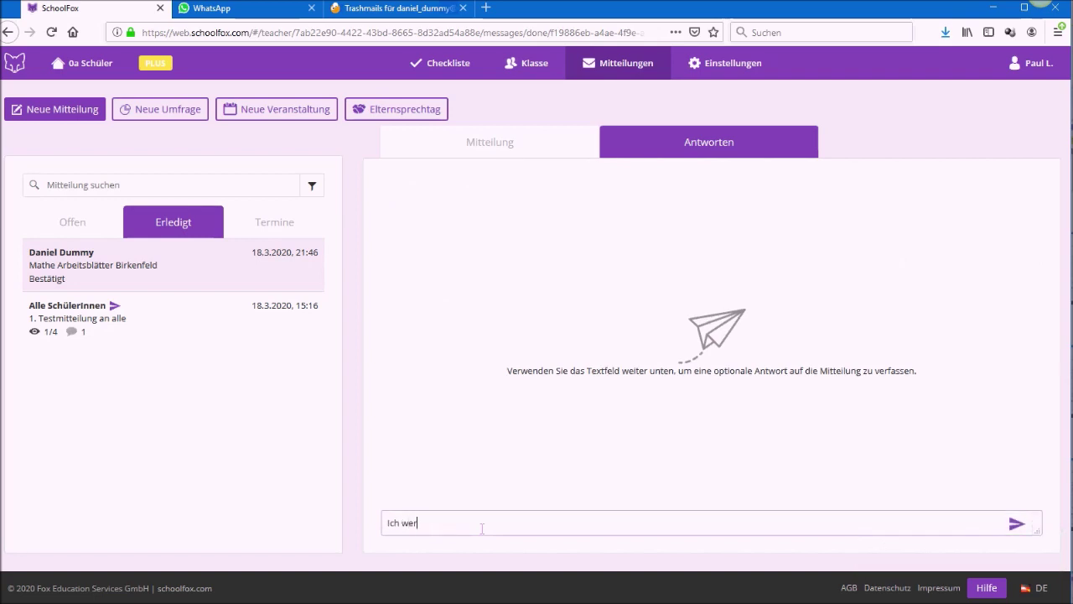
pyautogui.write('de Hr.Birkenfeld')
pyautogui.press('BackSpace')
pyautogui.press('BackSpace')
pyautogui.press('BackSpace')
pyautogui.press('BackSpace')
pyautogui.write('feld bescheid sagen, schick')
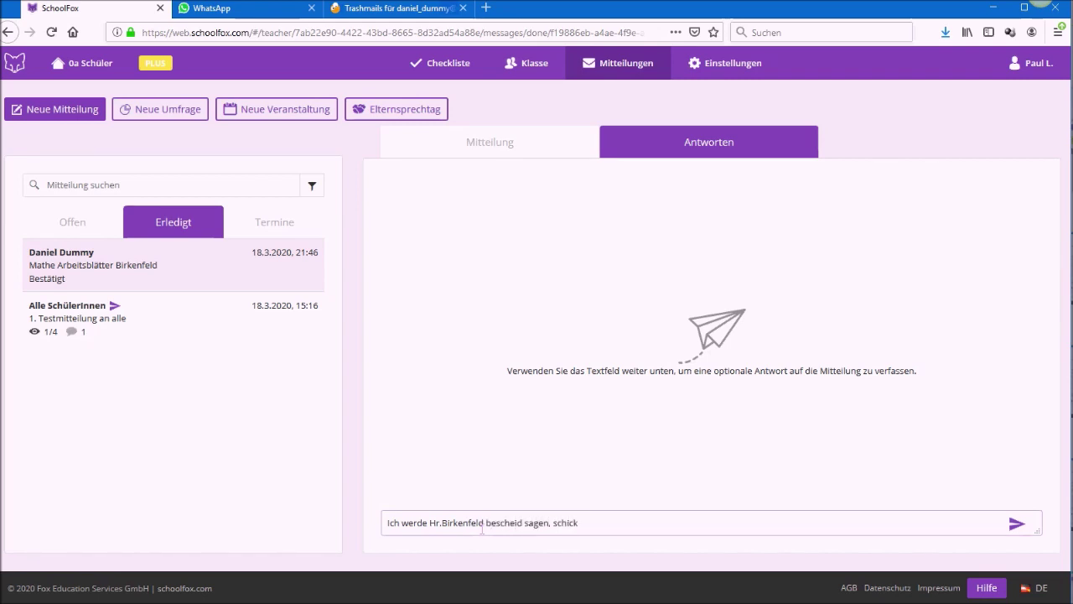
# Complete the reply with "schoneinmal ein Foto von Deinem Lösungsversuch." and send it to the student.
pyautogui.write(' schoneinmal einen')
pyautogui.press('BackSpace')
pyautogui.press('BackSpace')
pyautogui.write('Foto von den')
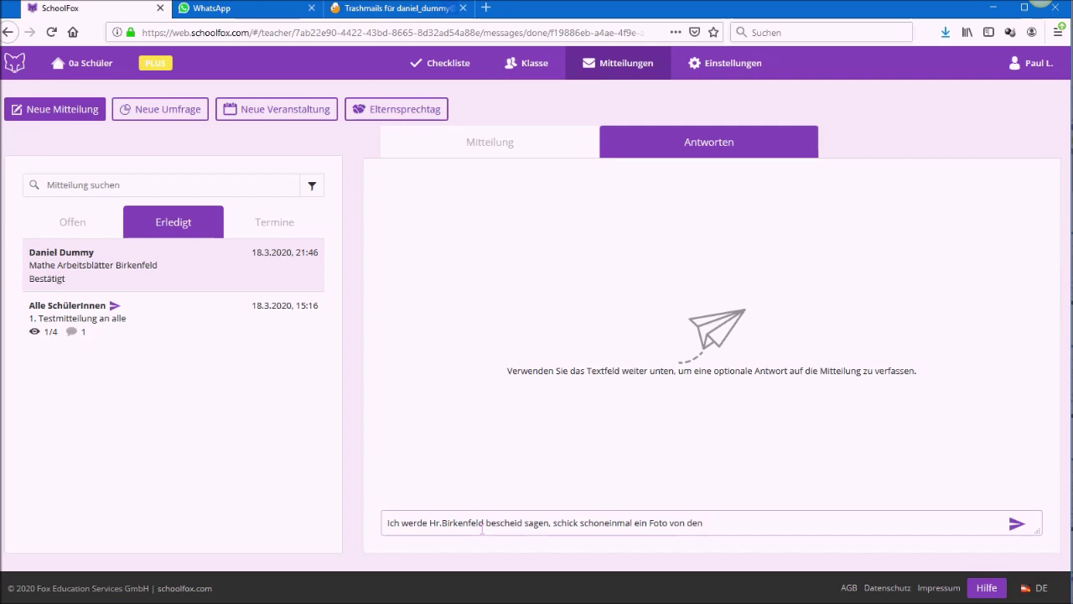
pyautogui.press('BackSpace')
pyautogui.press('BackSpace')
pyautogui.press('BackSpace')
pyautogui.press('BackSpace')
pyautogui.write('Deinem Lösungsversuch.')
pyautogui.click(1016, 526)
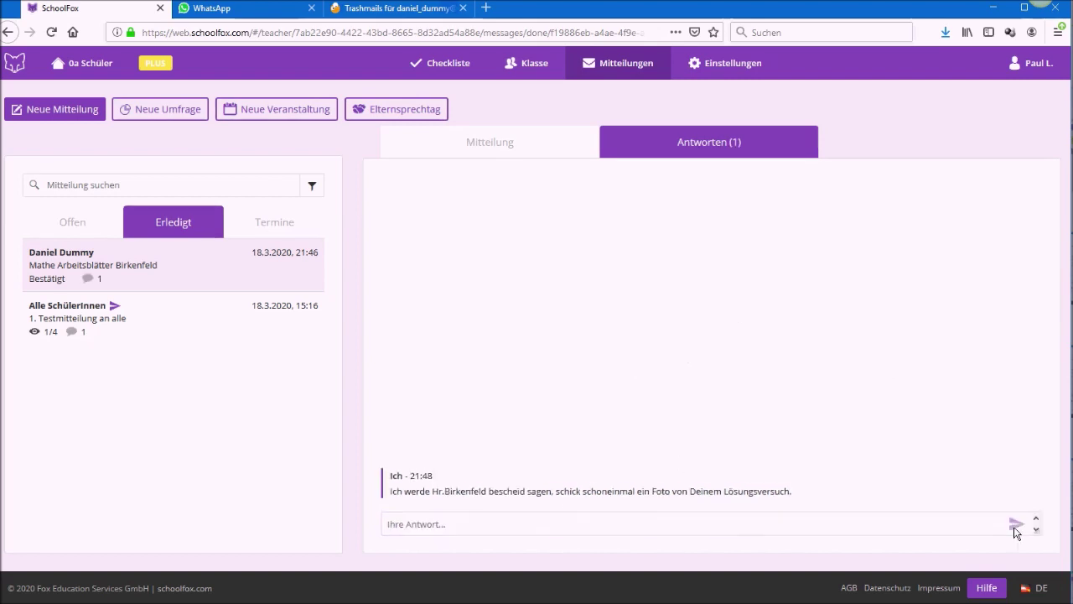